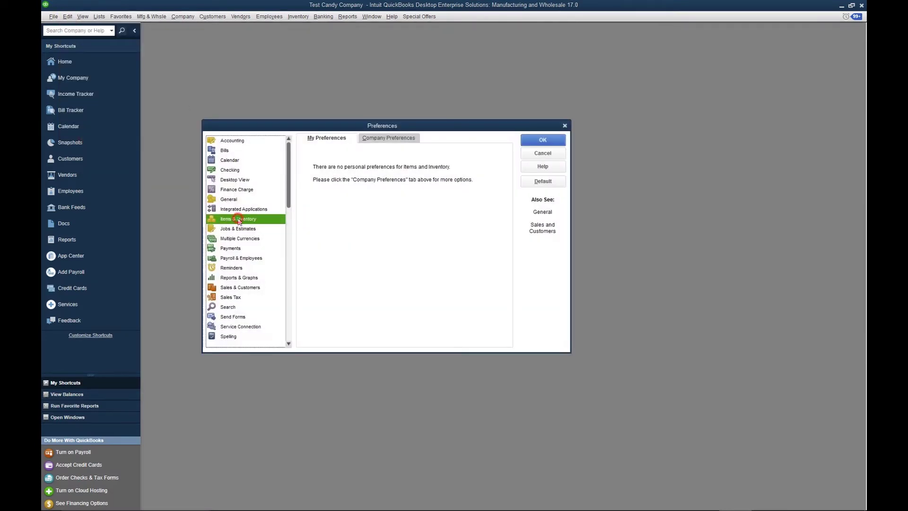
Step: Turn on Multiple Inventory Sites in Advanced Inventory Settings and accept both closing warnings
{"action": "left_click", "coordinate": [377, 141]}
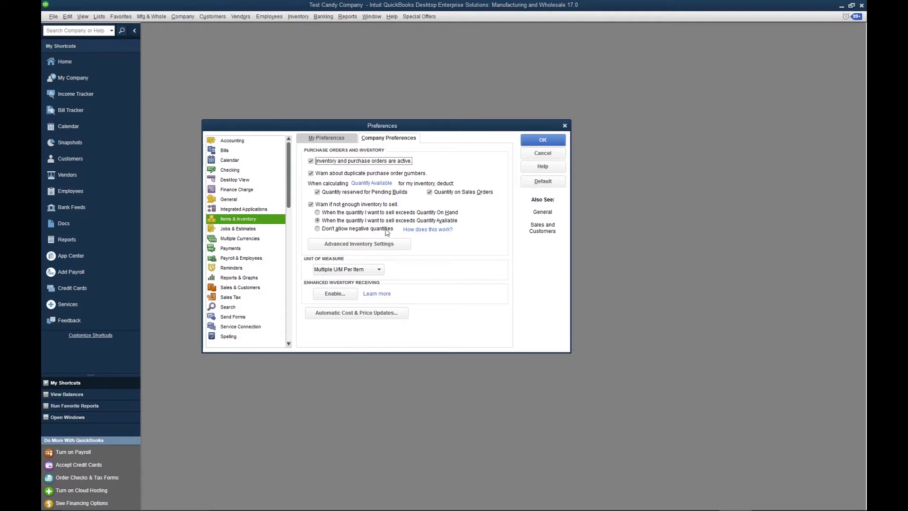
{"action": "left_click", "coordinate": [381, 244]}
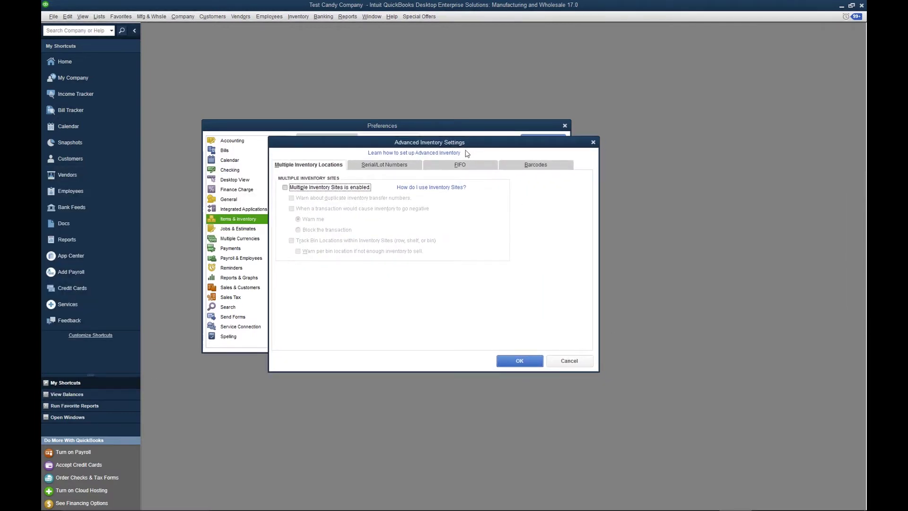
{"action": "left_click", "coordinate": [301, 166]}
{"action": "left_click", "coordinate": [285, 187]}
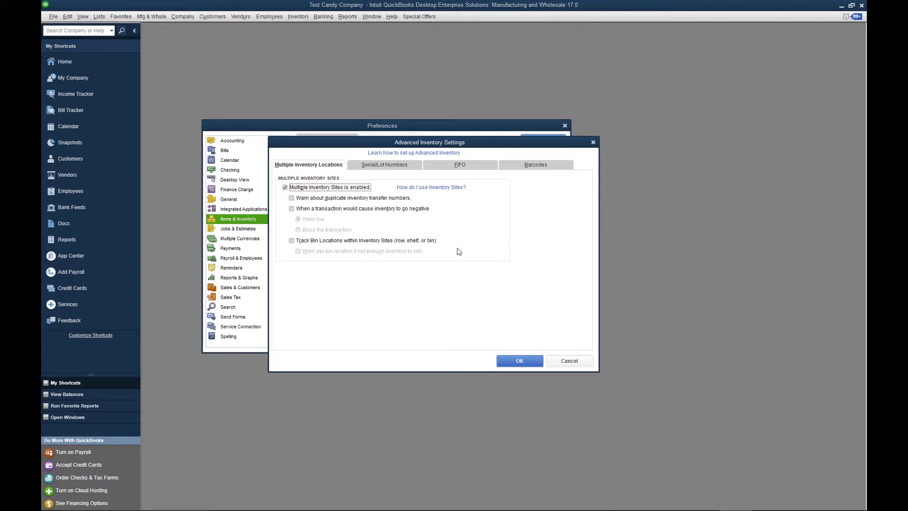
{"action": "left_click", "coordinate": [515, 361]}
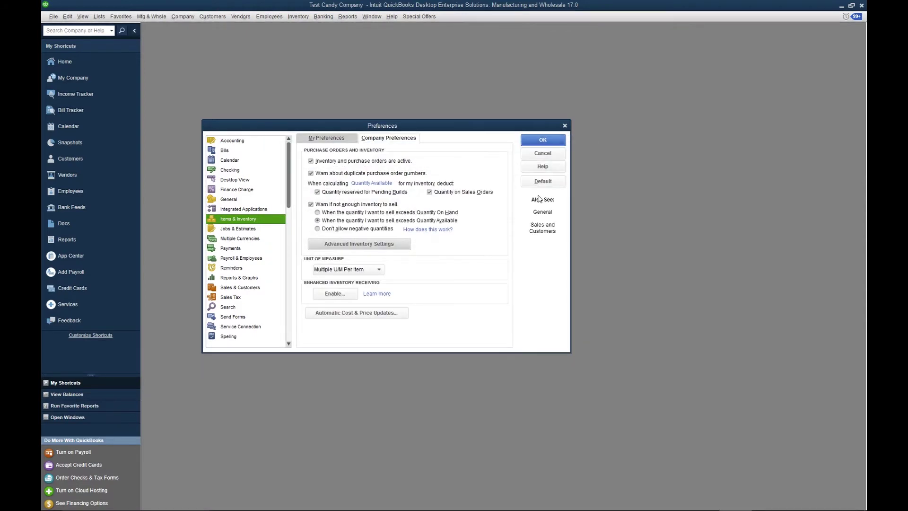
{"action": "left_click", "coordinate": [540, 139]}
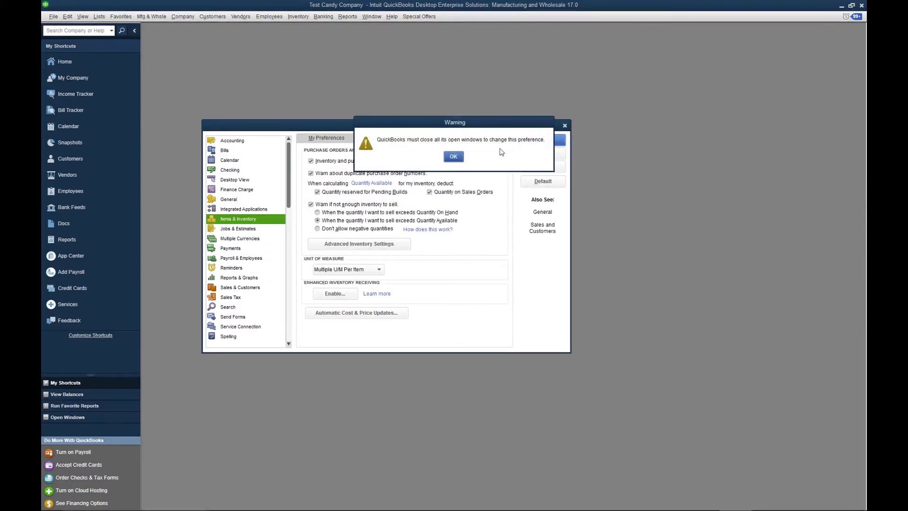
{"action": "left_click", "coordinate": [457, 155]}
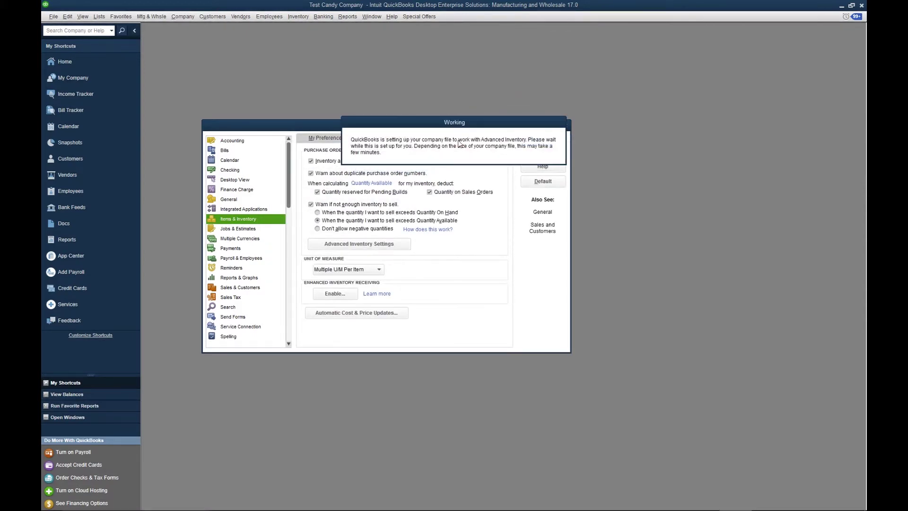
{"action": "left_click", "coordinate": [458, 141]}
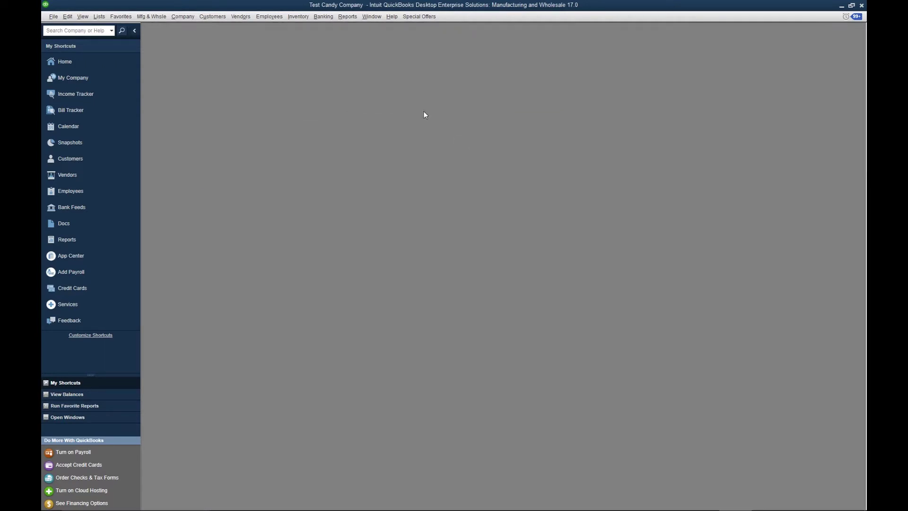
Step: Open the Inventory Site List, enlarge it, and select the Unspecified Site row
{"action": "left_click", "coordinate": [297, 17]}
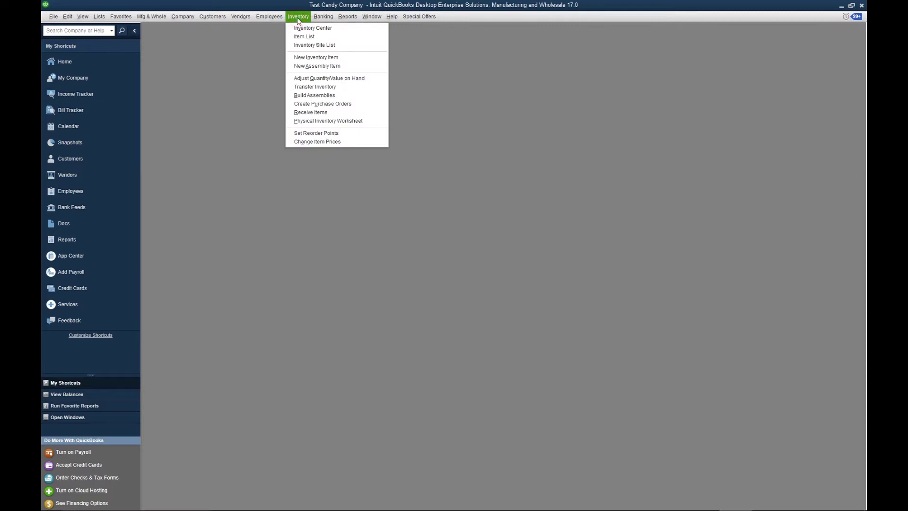
{"action": "left_click", "coordinate": [326, 45]}
{"action": "left_click", "coordinate": [344, 78]}
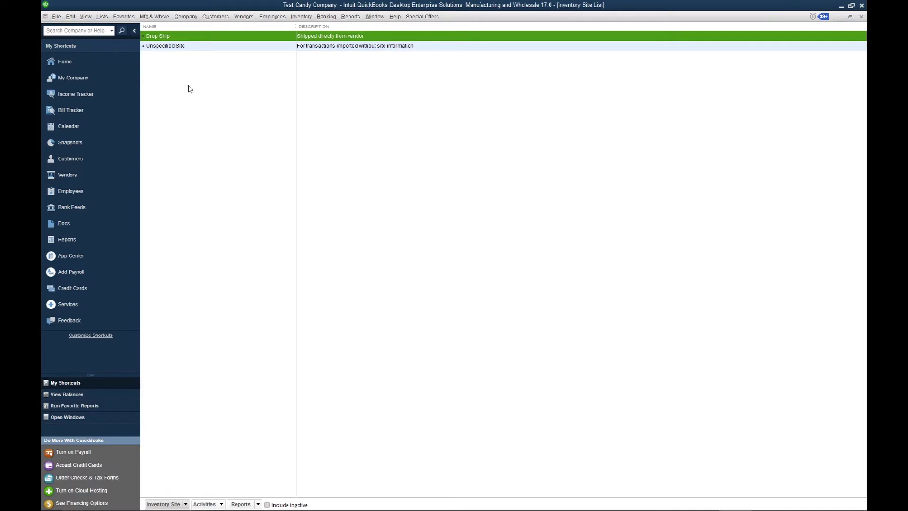
{"action": "left_click", "coordinate": [180, 37]}
{"action": "left_click", "coordinate": [176, 46]}
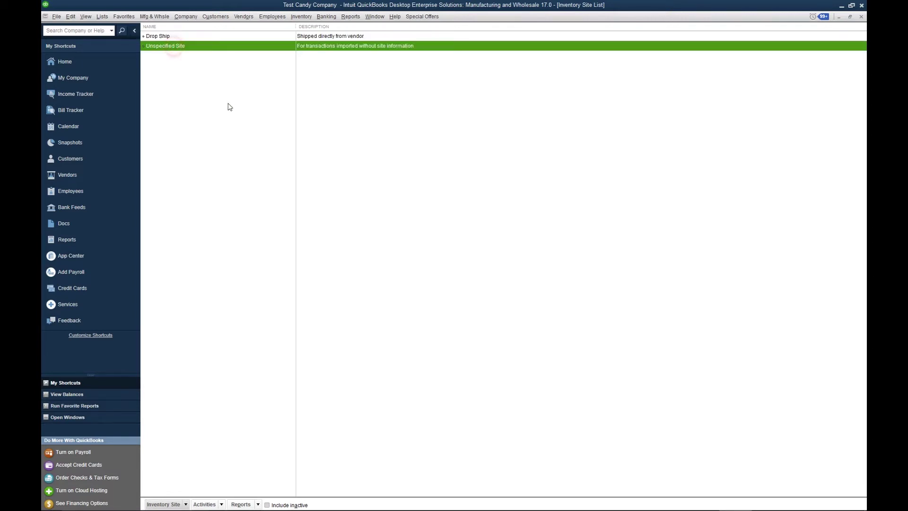
Step: Create a new inventory site named Main Warehouse
{"action": "right_click", "coordinate": [208, 89]}
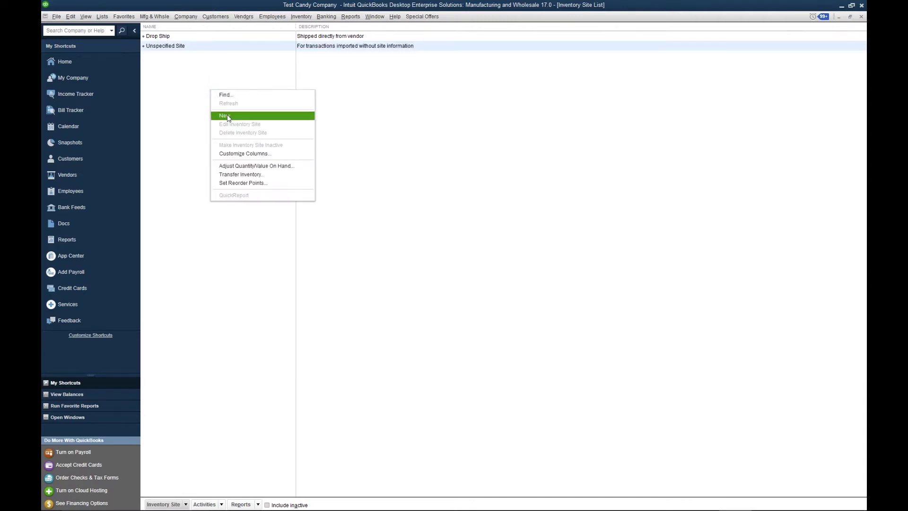
{"action": "left_click", "coordinate": [228, 118]}
{"action": "type", "text": "Main"}
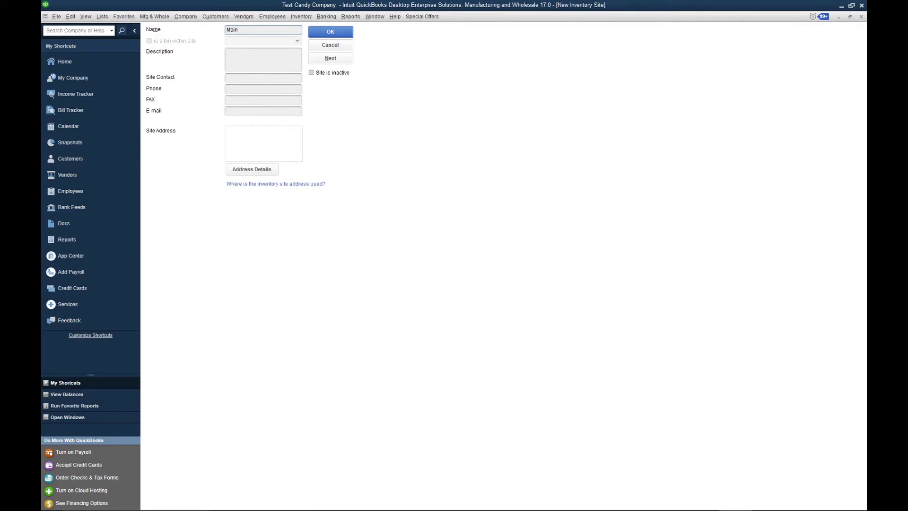
{"action": "type", "text": " Warehouse"}
{"action": "left_click", "coordinate": [334, 31]}
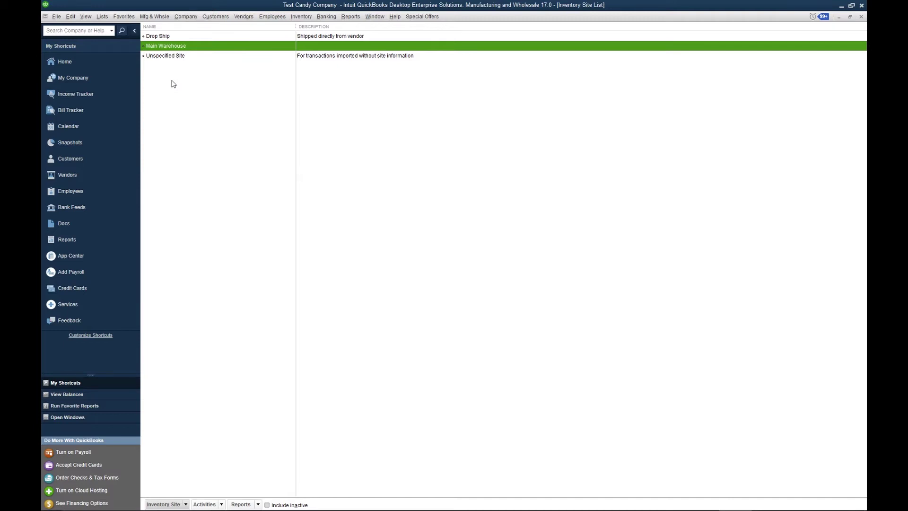
Step: Add new inventory sites RT 1 and RT2 to the list
{"action": "right_click", "coordinate": [196, 90]}
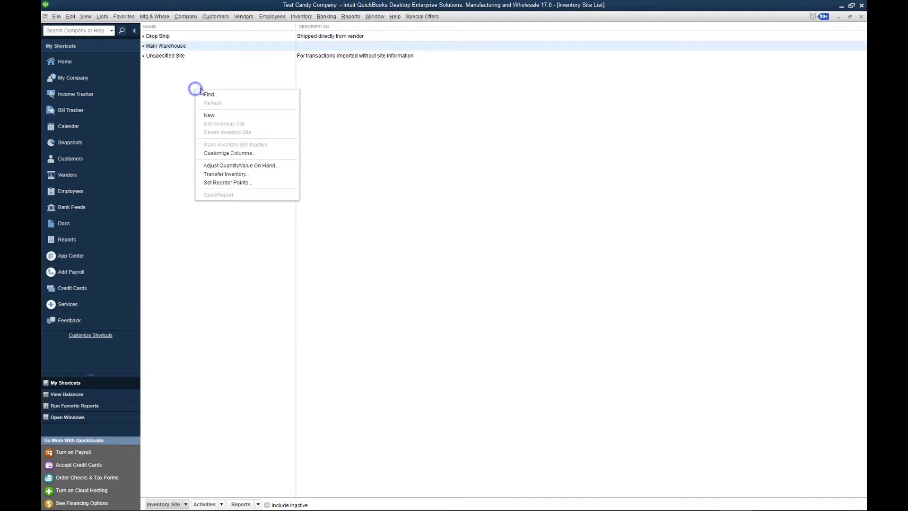
{"action": "left_click", "coordinate": [209, 116]}
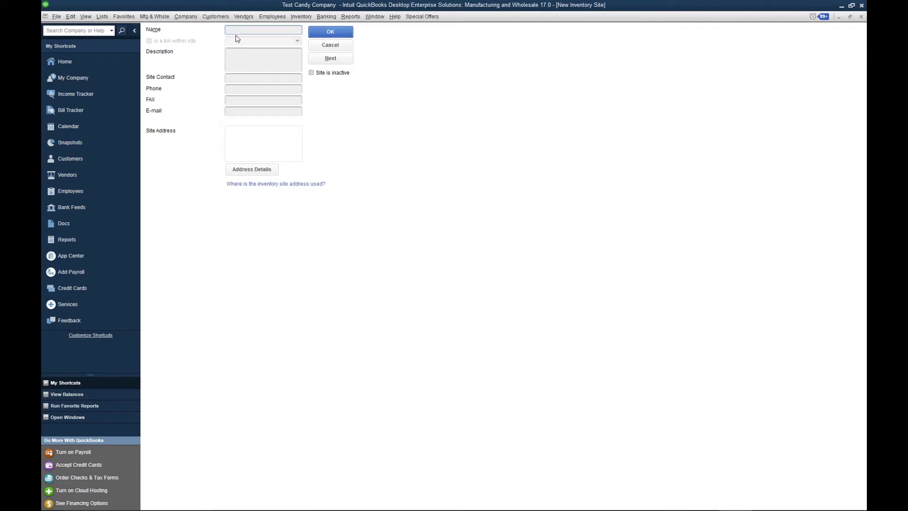
{"action": "type", "text": "RT 1"}
{"action": "left_click", "coordinate": [320, 34]}
{"action": "right_click", "coordinate": [250, 149]}
{"action": "left_click", "coordinate": [264, 174]}
{"action": "type", "text": "RT"}
{"action": "key", "text": "Return"}
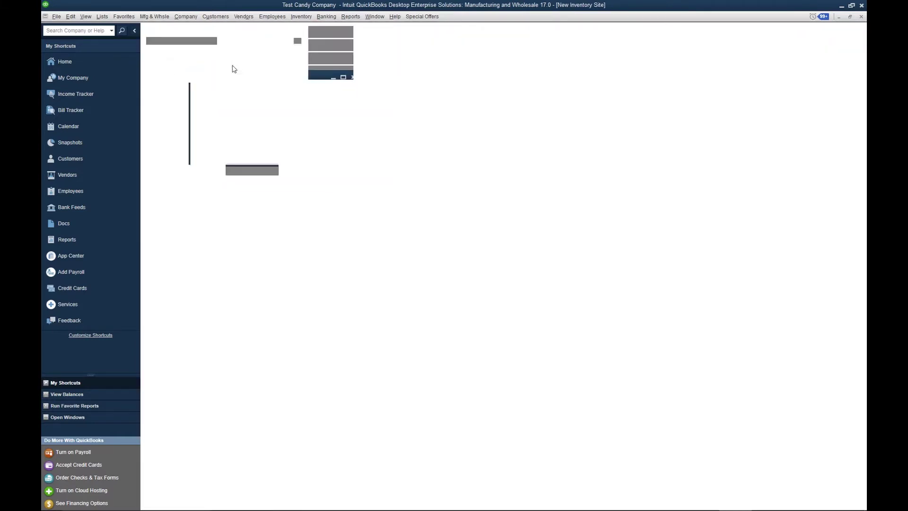
Step: Add sites RT 3 and RT 4, and rename RT2 to RT 2
{"action": "right_click", "coordinate": [231, 162]}
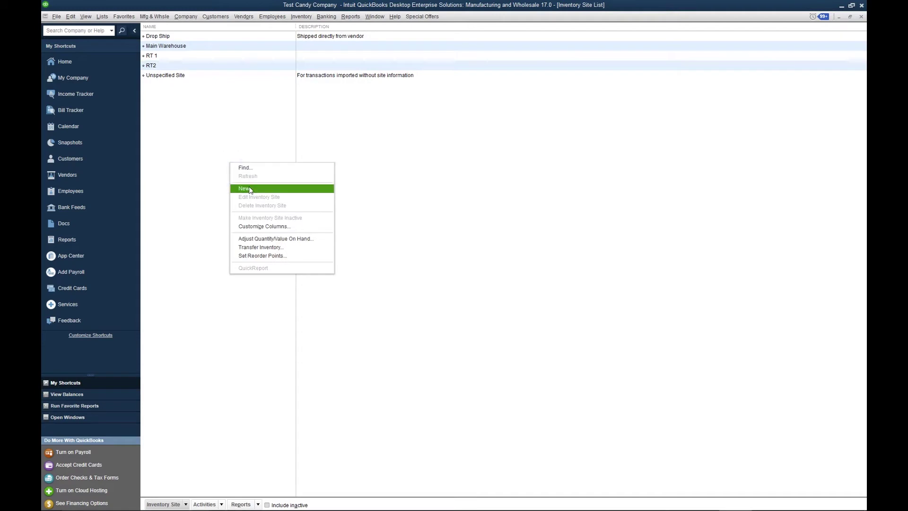
{"action": "left_click", "coordinate": [246, 188]}
{"action": "type", "text": "R"}
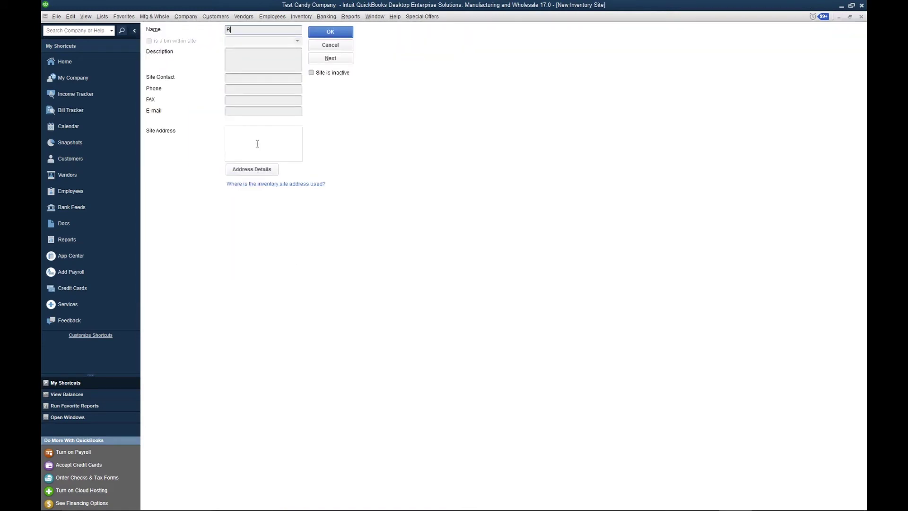
{"action": "type", "text": "T 3"}
{"action": "left_click", "coordinate": [327, 32]}
{"action": "right_click", "coordinate": [219, 116]}
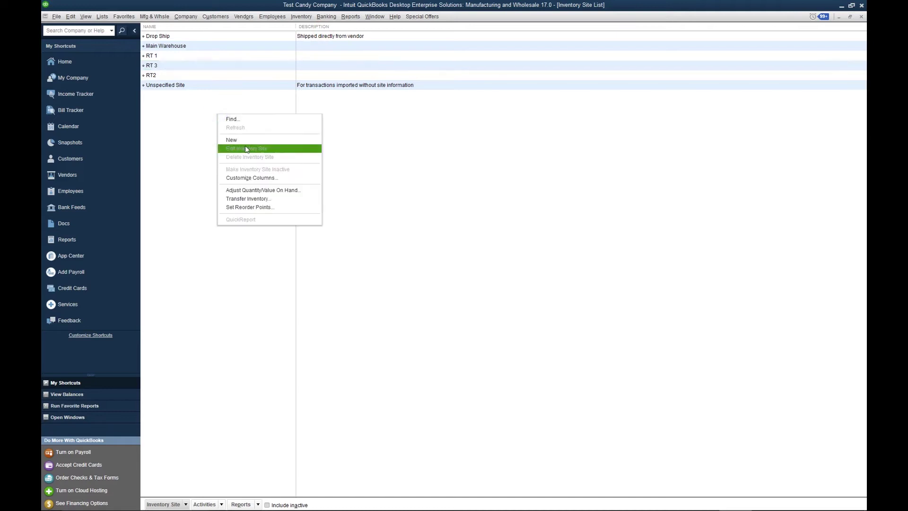
{"action": "left_click", "coordinate": [246, 142]}
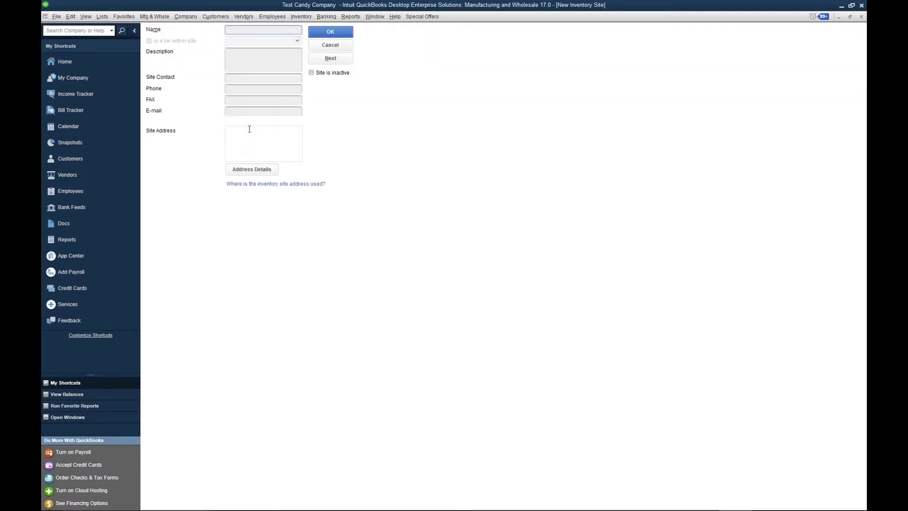
{"action": "left_click", "coordinate": [330, 31]}
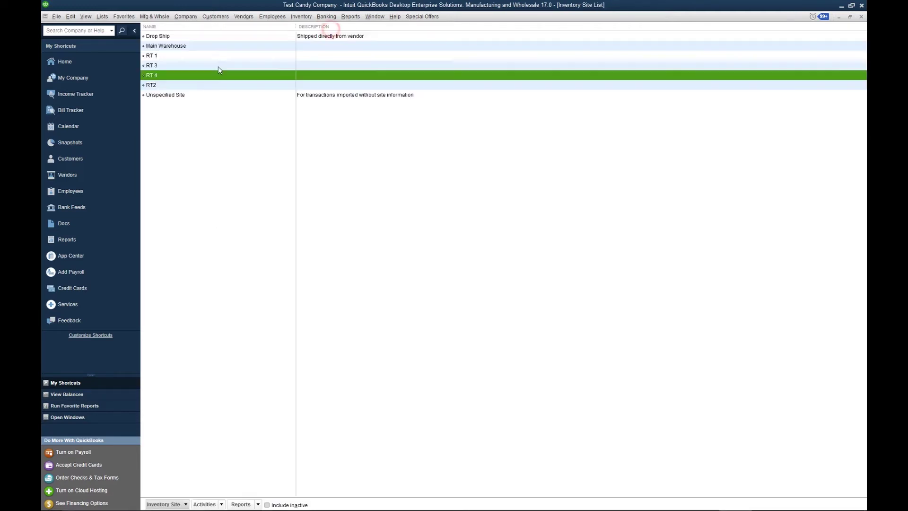
{"action": "double_click", "coordinate": [194, 88]}
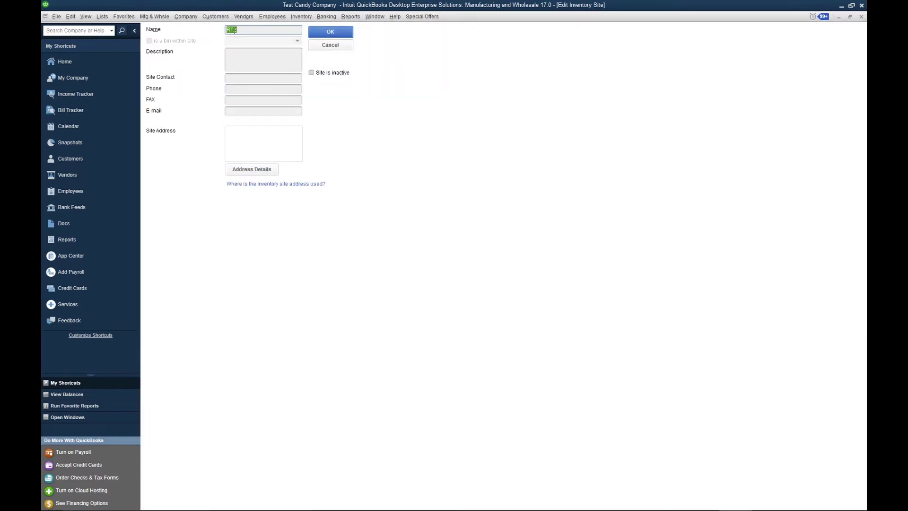
{"action": "left_click", "coordinate": [330, 32]}
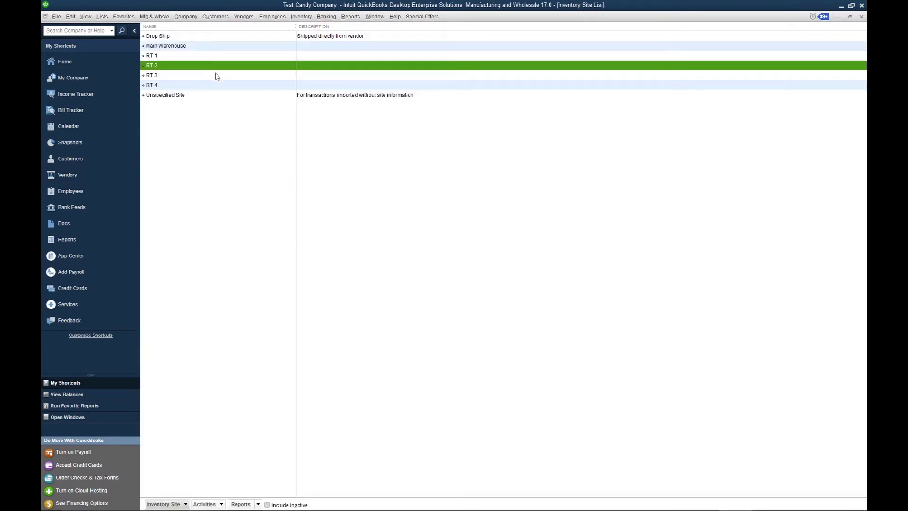
Step: Review the Main Warehouse and RT 1 sites, then start a new inventory transfer
{"action": "left_click_drag", "start_coordinate": [212, 66], "coordinate": [205, 86]}
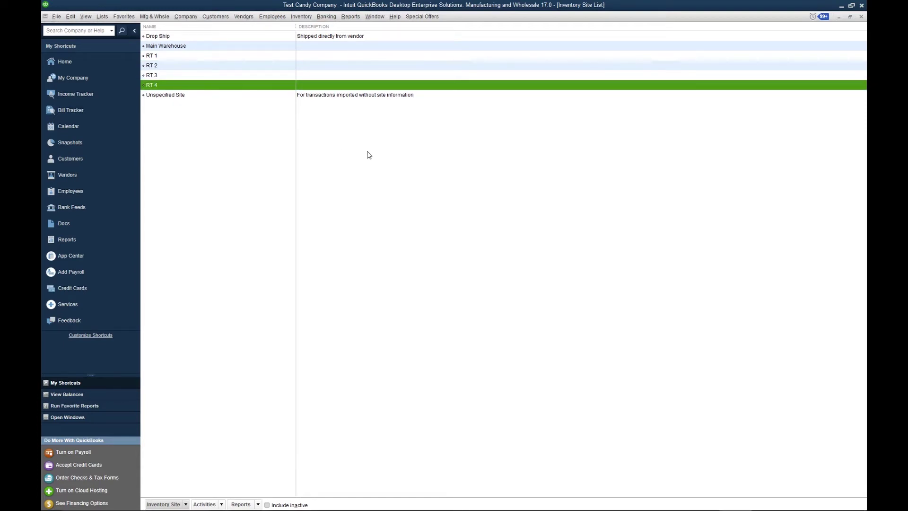
{"action": "left_click", "coordinate": [249, 48]}
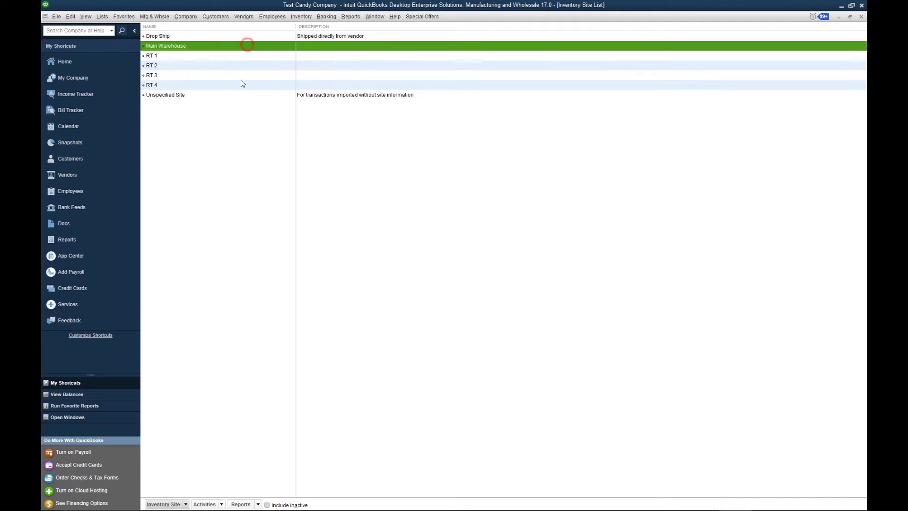
{"action": "left_click", "coordinate": [204, 58]}
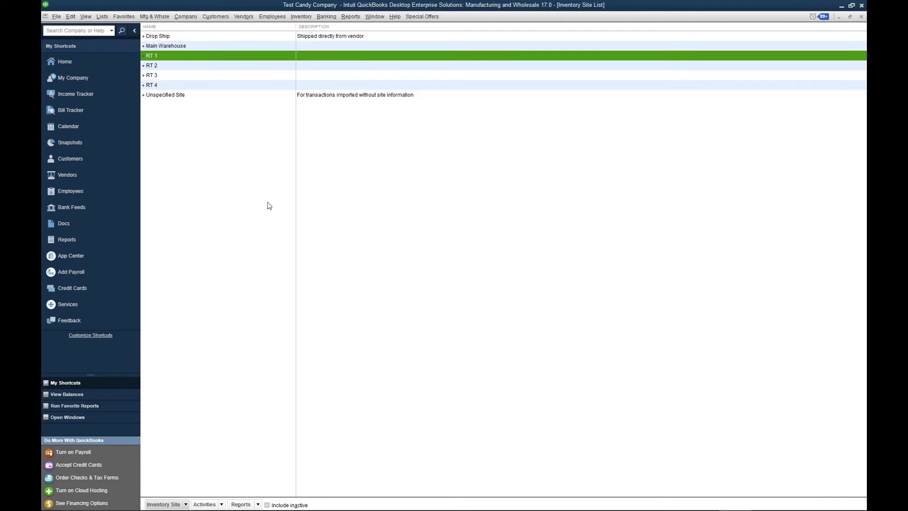
{"action": "left_click", "coordinate": [294, 17]}
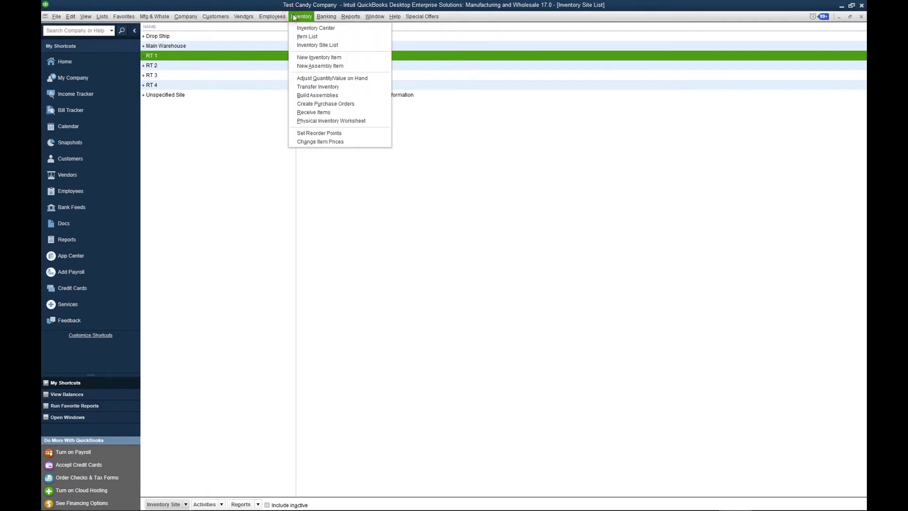
{"action": "left_click", "coordinate": [331, 88]}
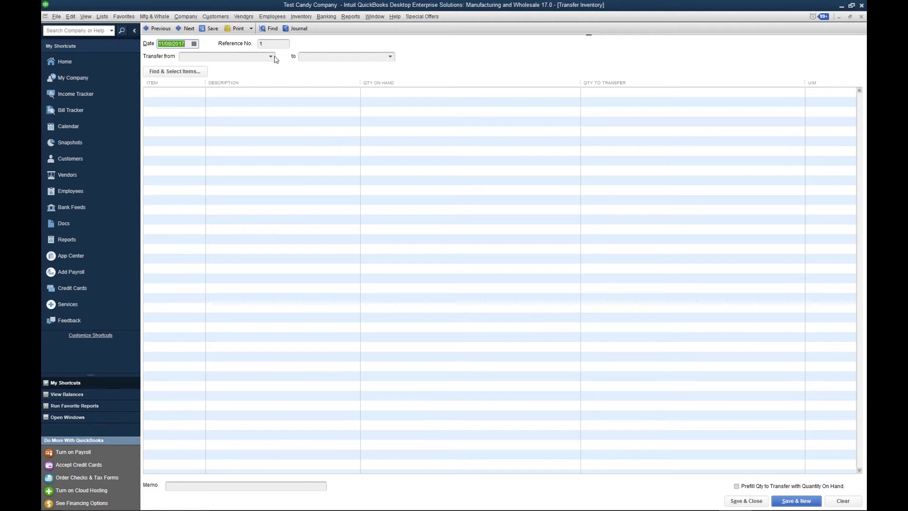
Step: Move 10 ea of A Yummy Candy from Main Warehouse to RT 1 and save
{"action": "left_click", "coordinate": [273, 57]}
{"action": "left_click", "coordinate": [245, 96]}
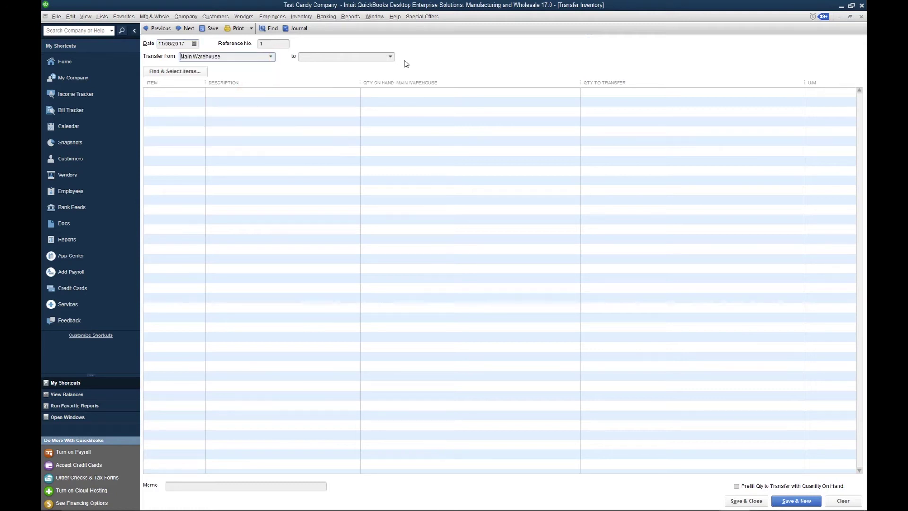
{"action": "left_click", "coordinate": [392, 57]}
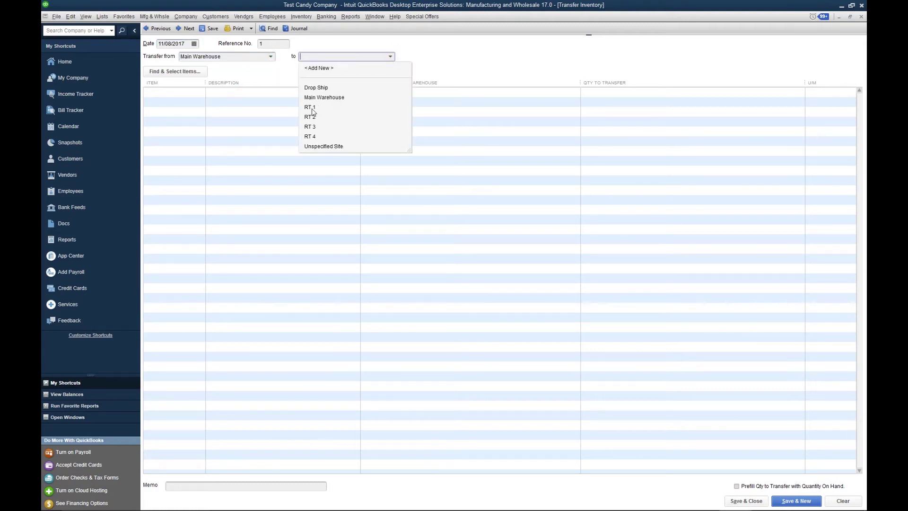
{"action": "left_click", "coordinate": [312, 109]}
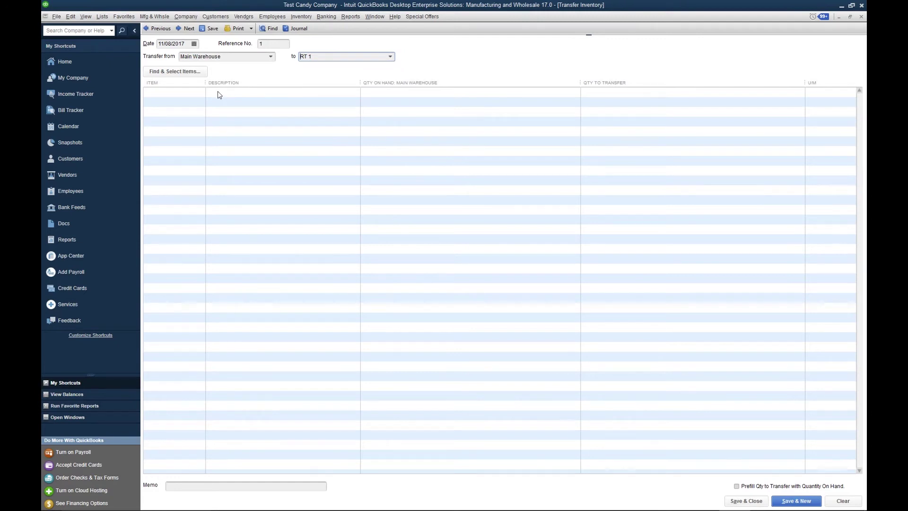
{"action": "left_click", "coordinate": [181, 89]}
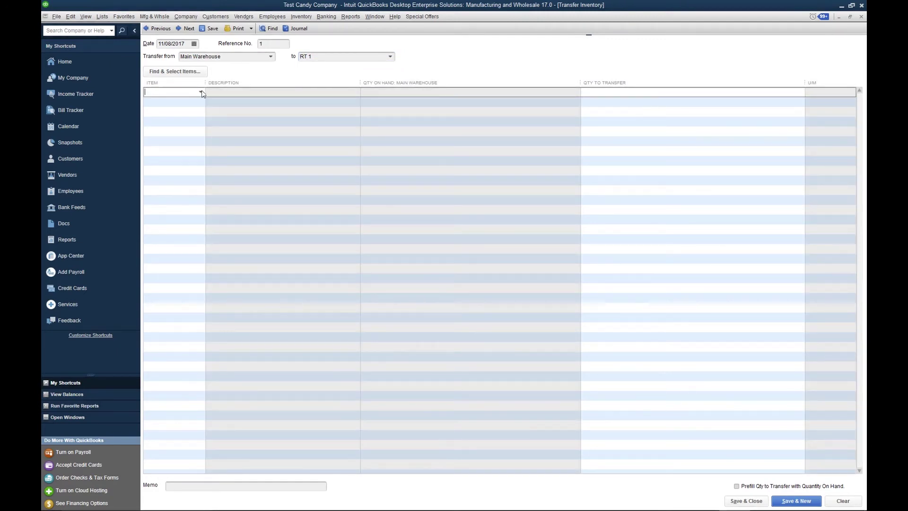
{"action": "left_click", "coordinate": [202, 93]}
{"action": "left_click", "coordinate": [222, 121]}
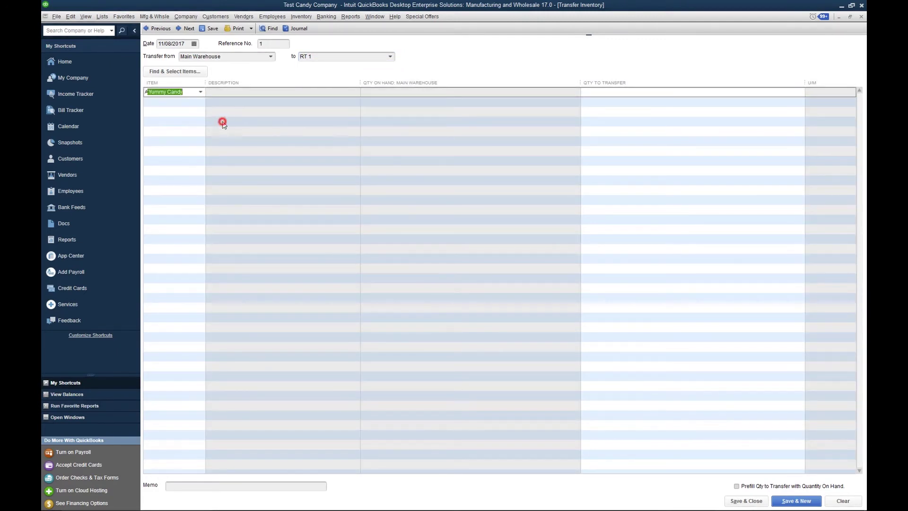
{"action": "left_click", "coordinate": [664, 92]}
{"action": "type", "text": "10 ea"}
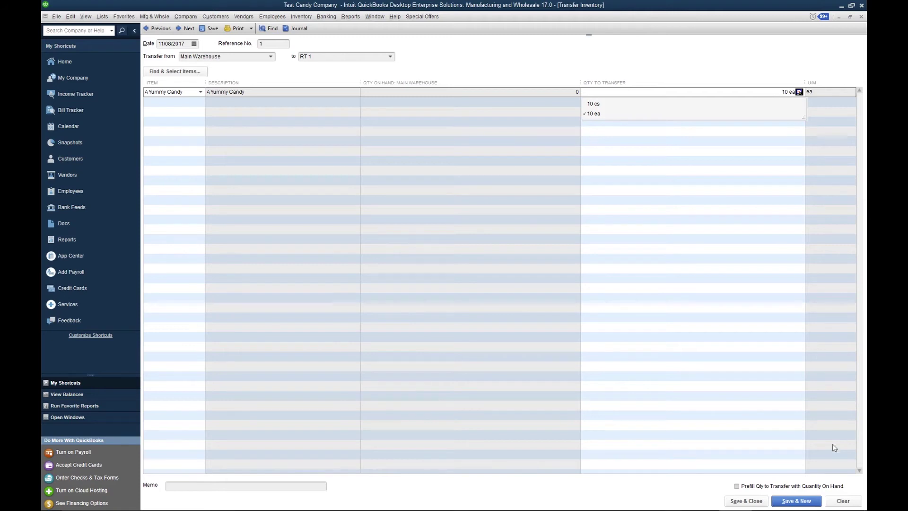
{"action": "left_click", "coordinate": [747, 501]}
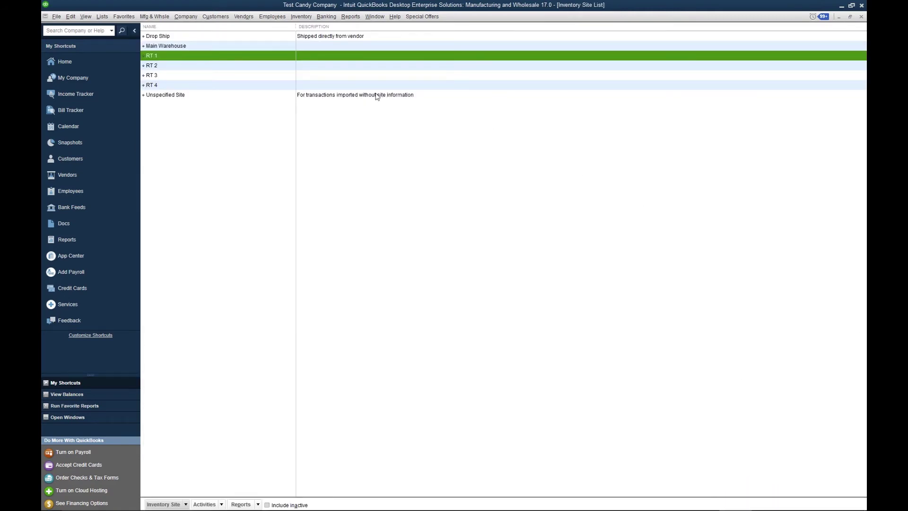
Step: Run Reports > Inventory > Quantity on Hand by Site and find A Yummy Candy at 10 in RT 1
{"action": "left_click", "coordinate": [247, 44]}
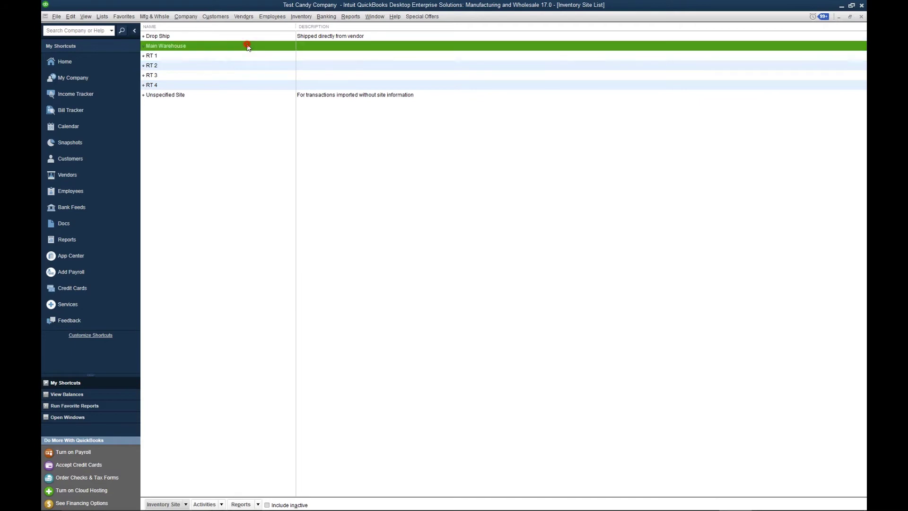
{"action": "left_click", "coordinate": [247, 57]}
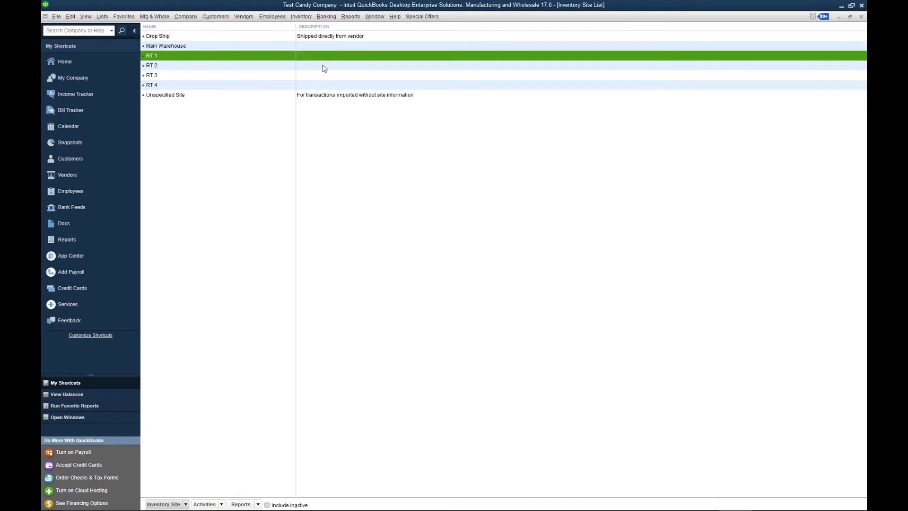
{"action": "left_click", "coordinate": [351, 16]}
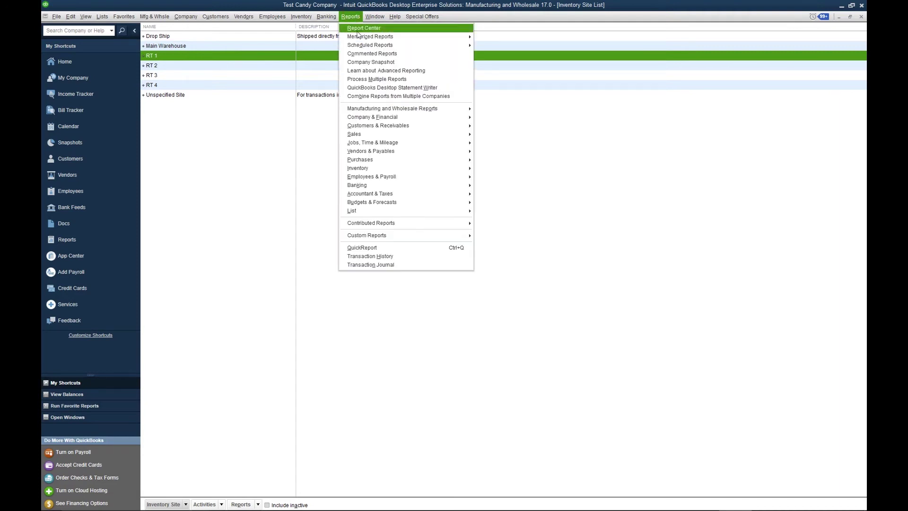
{"action": "mouse_move", "coordinate": [418, 171]}
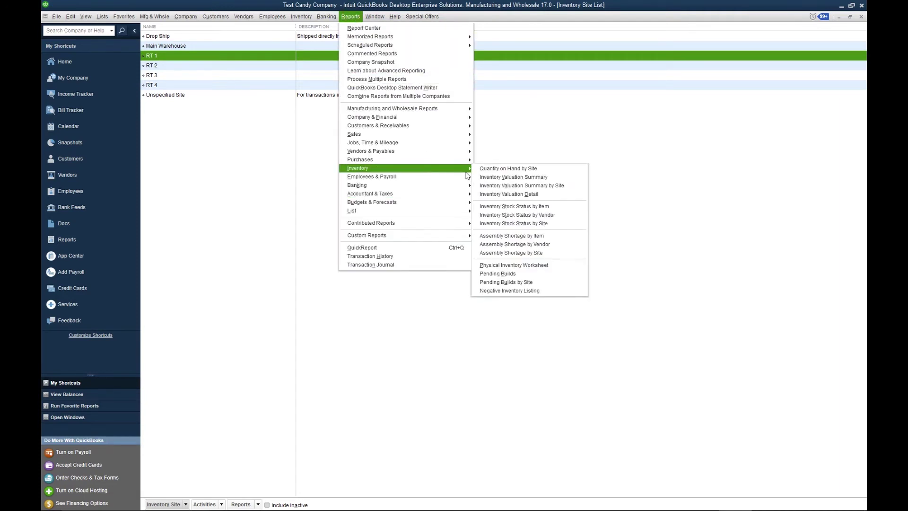
{"action": "left_click", "coordinate": [499, 172]}
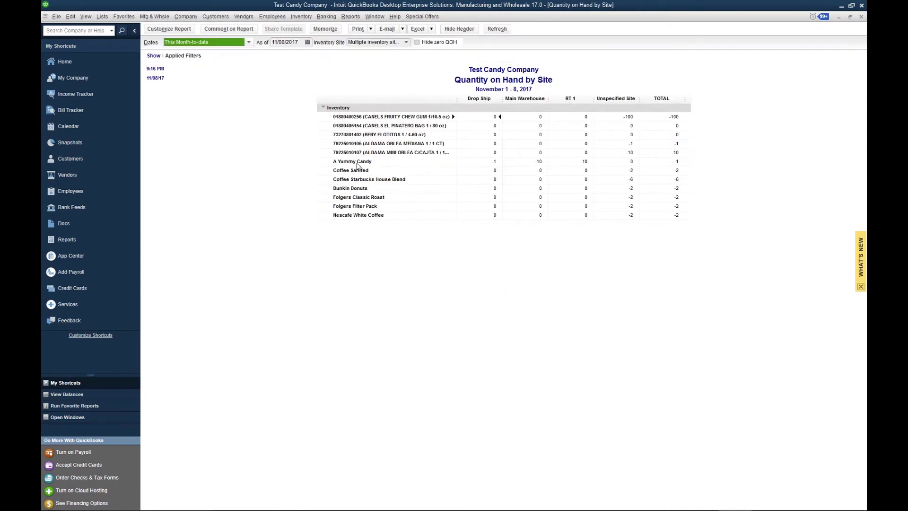
{"action": "left_click", "coordinate": [359, 164]}
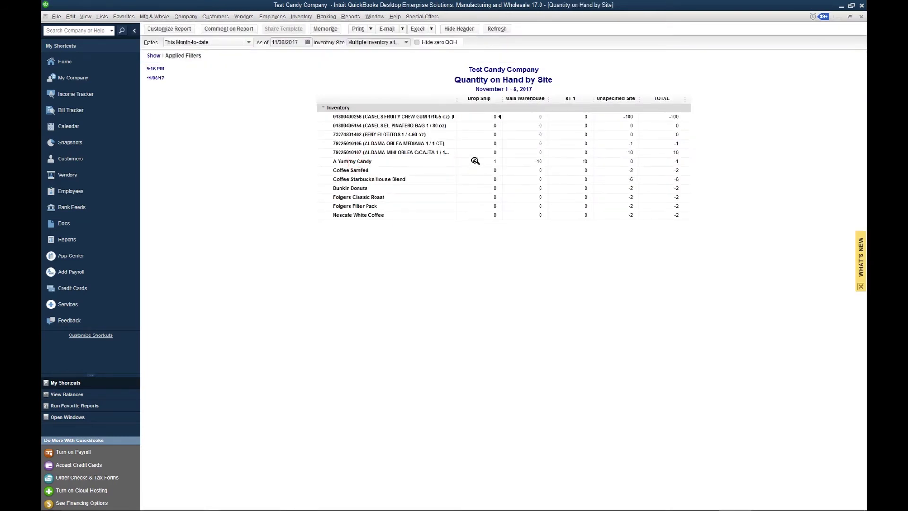
{"action": "left_click", "coordinate": [584, 162]}
Step: Start a new invoice for the customer, add A Yummy Candy, and dismiss the quantity notices
{"action": "left_click", "coordinate": [216, 16]}
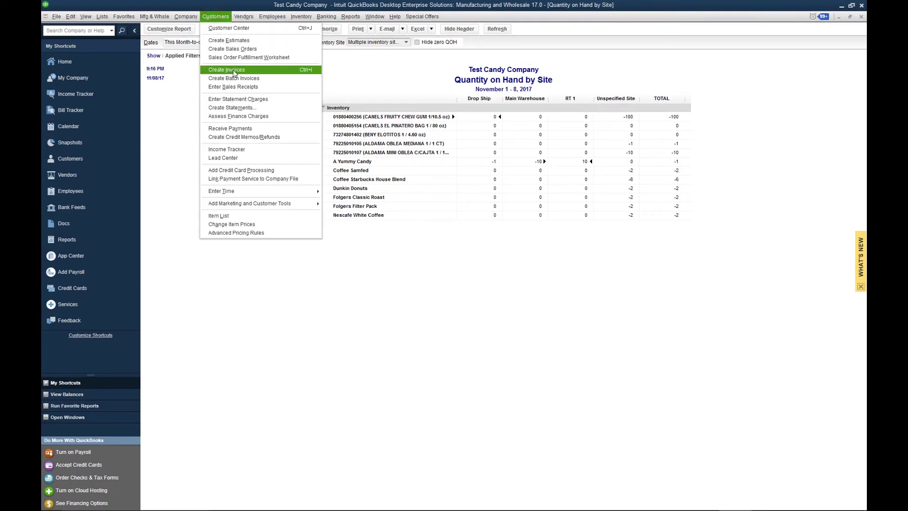
{"action": "left_click", "coordinate": [234, 71]}
{"action": "left_click", "coordinate": [301, 71]}
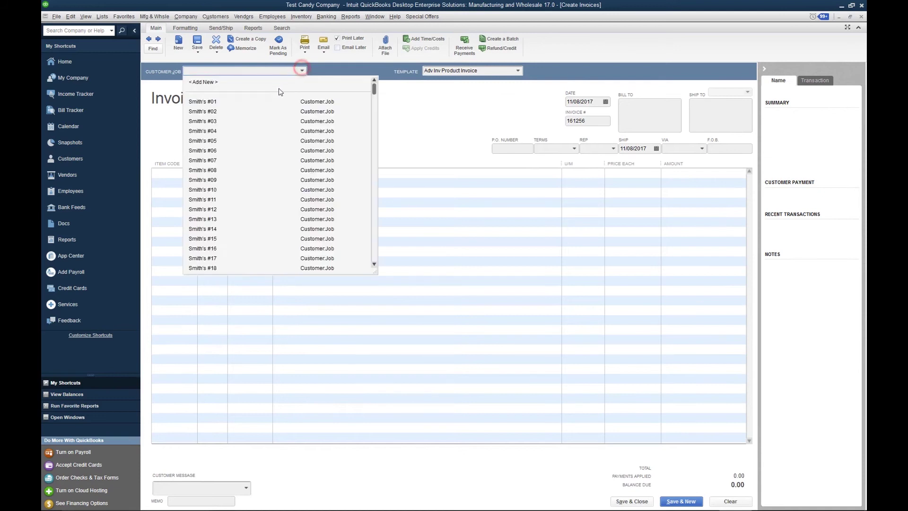
{"action": "left_click", "coordinate": [233, 213]}
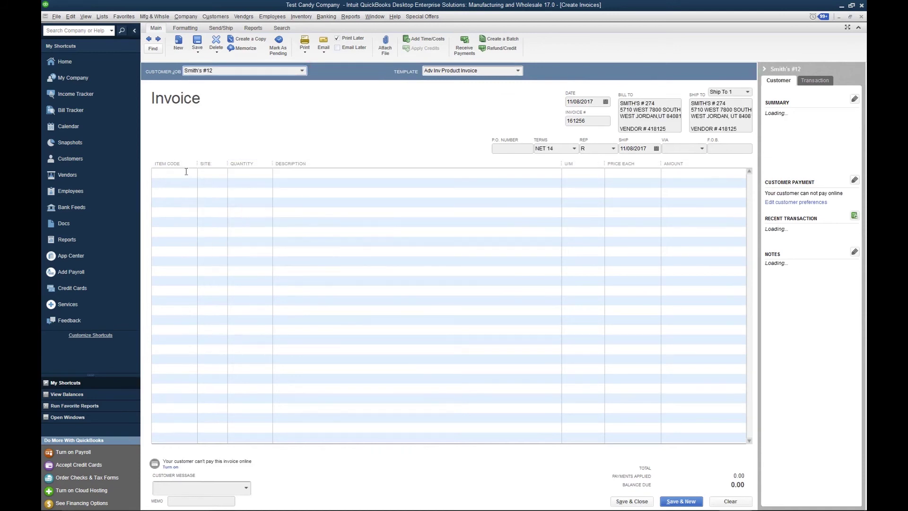
{"action": "left_click", "coordinate": [186, 172]}
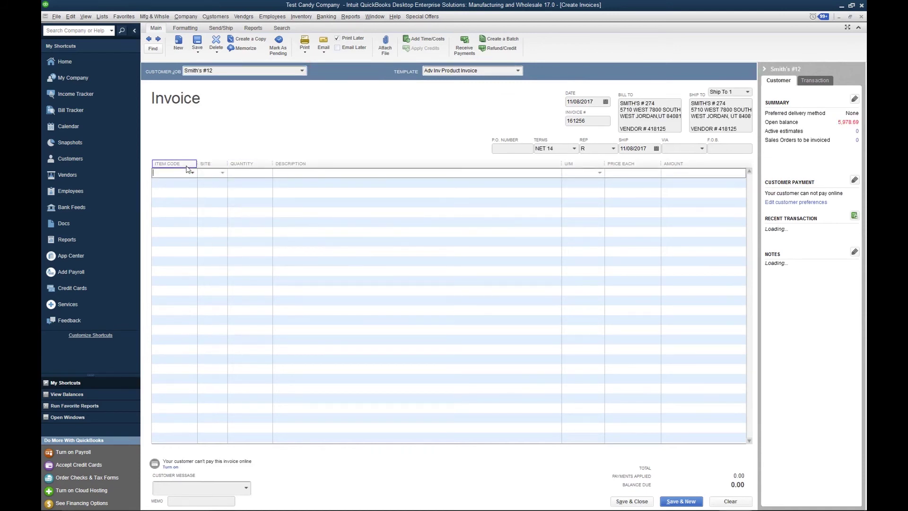
{"action": "left_click", "coordinate": [193, 172]}
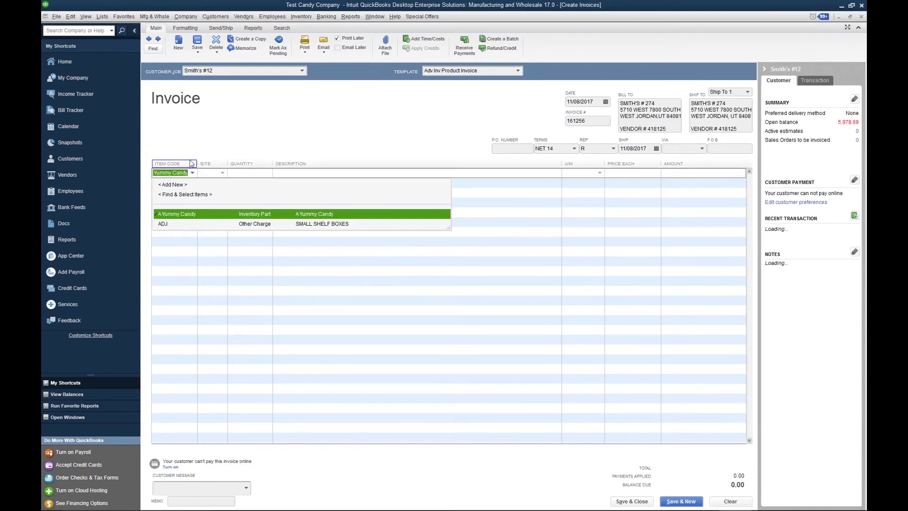
{"action": "left_click", "coordinate": [196, 215]}
{"action": "left_click", "coordinate": [312, 191]}
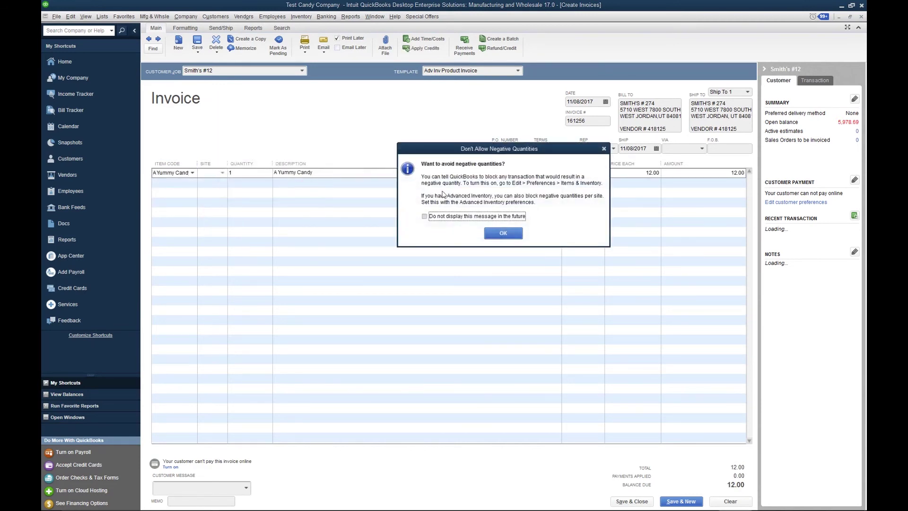
{"action": "left_click", "coordinate": [504, 233]}
{"action": "left_click", "coordinate": [502, 209]}
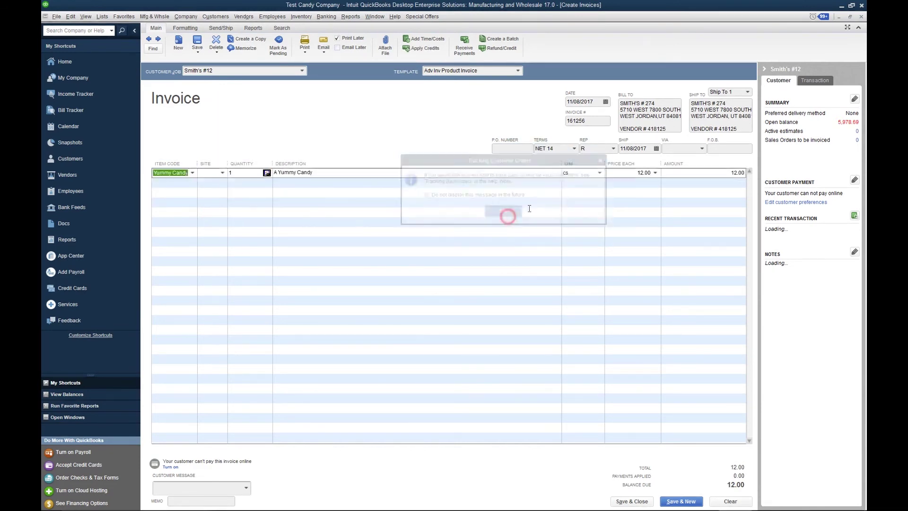
Step: Change the line's unit from cases to each and set quantity to 10
{"action": "left_click", "coordinate": [600, 174]}
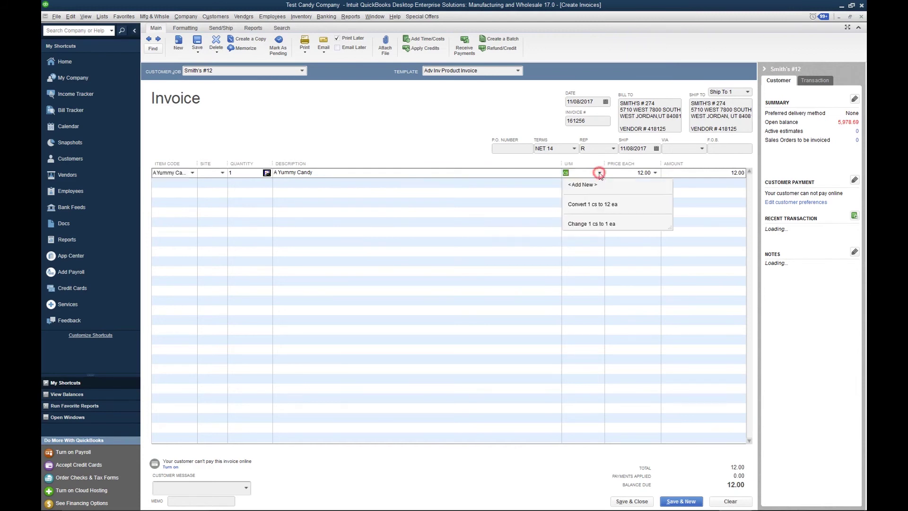
{"action": "left_click", "coordinate": [593, 224]}
{"action": "left_click", "coordinate": [247, 171]}
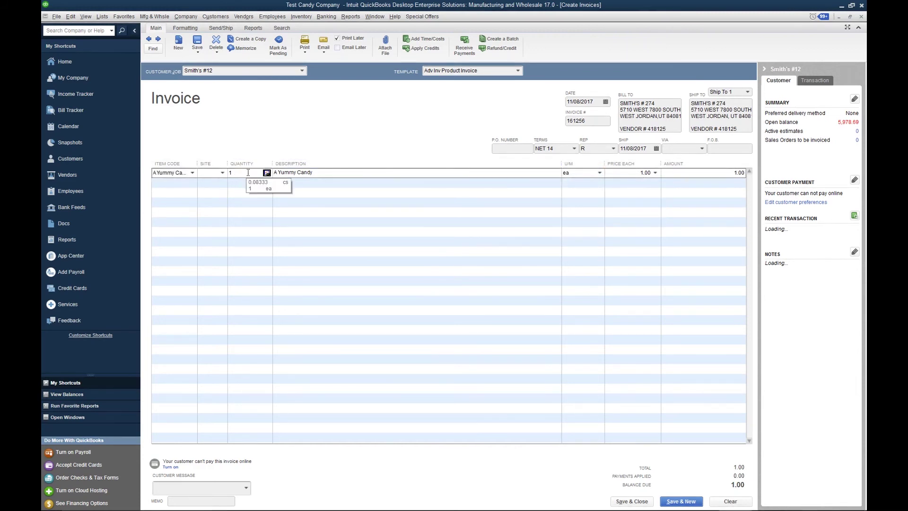
{"action": "type", "text": "0"}
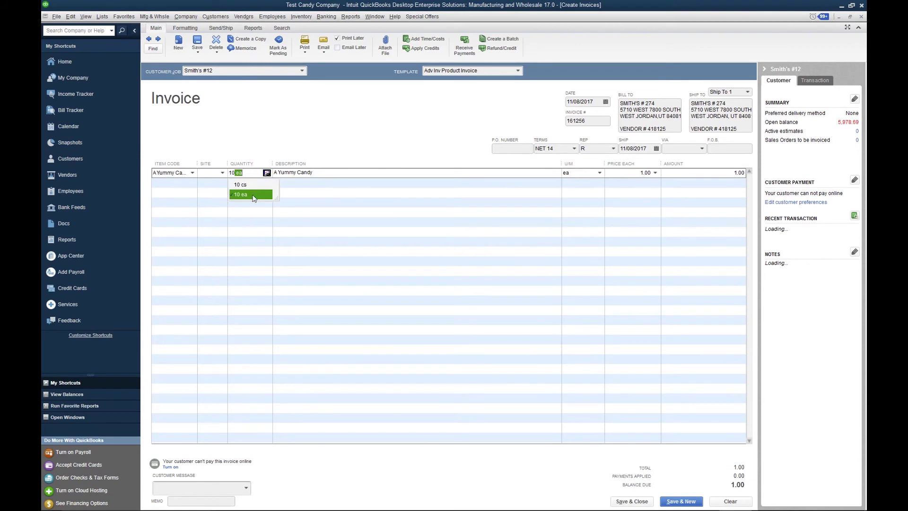
{"action": "left_click", "coordinate": [252, 194]}
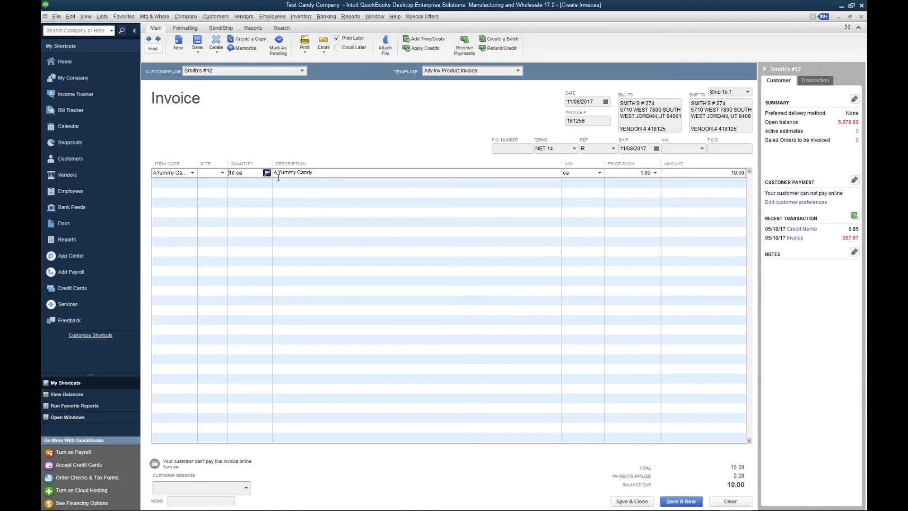
Step: Assign site RT 1 to the invoice line, verify it, and save the invoice
{"action": "left_click", "coordinate": [222, 173]}
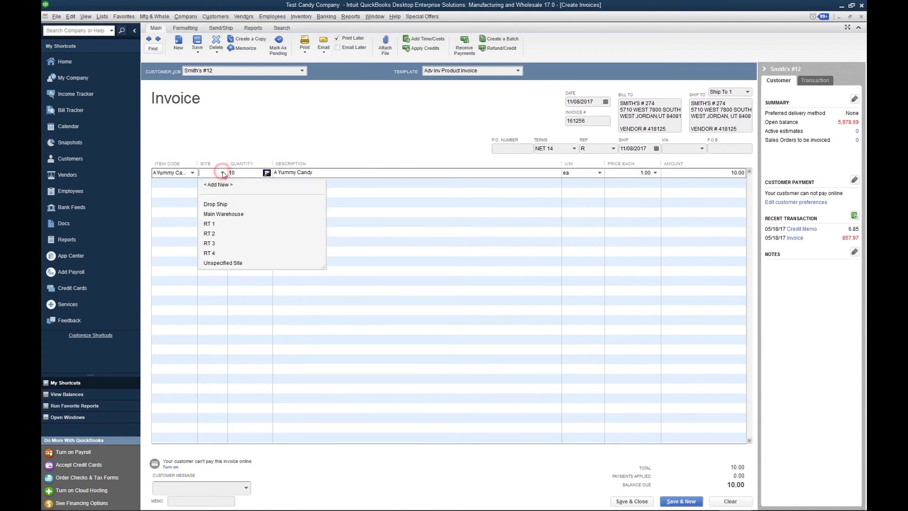
{"action": "left_click", "coordinate": [217, 224]}
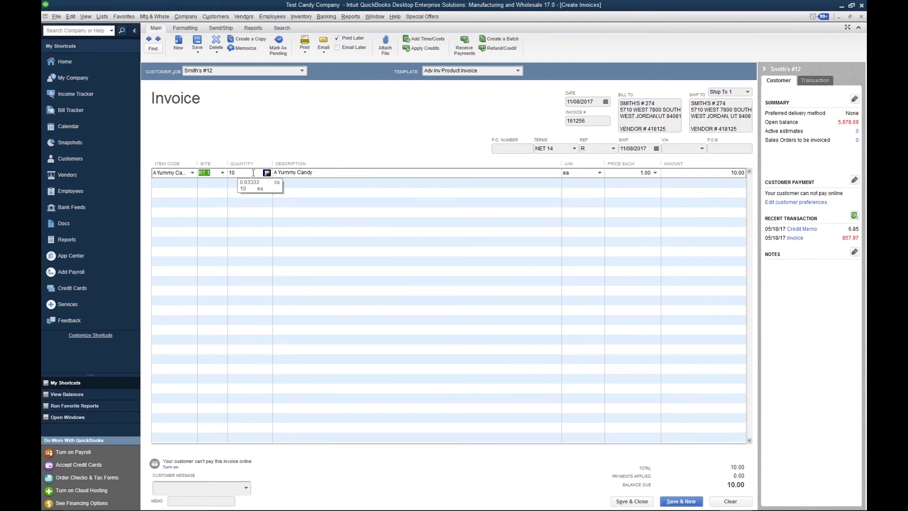
{"action": "key", "text": "Tab"}
{"action": "left_click", "coordinate": [577, 173]}
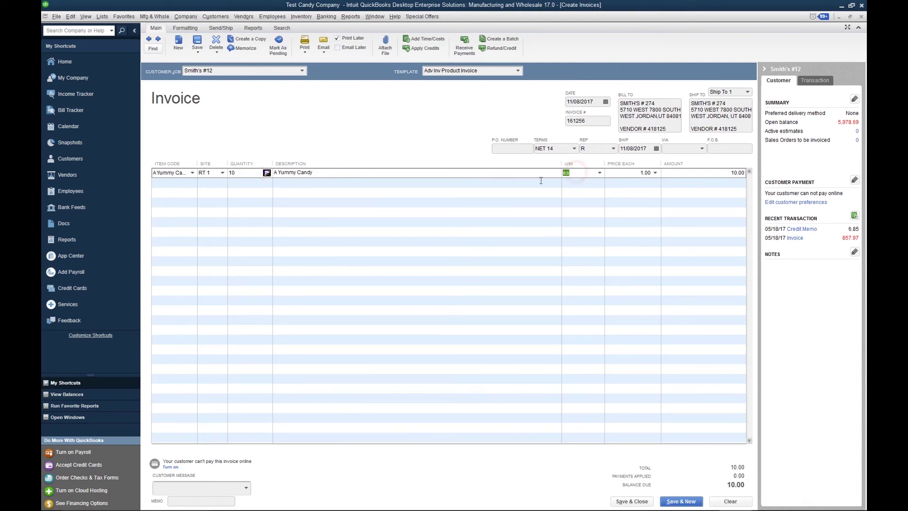
{"action": "left_click", "coordinate": [214, 173]}
{"action": "mouse_move", "coordinate": [605, 492]}
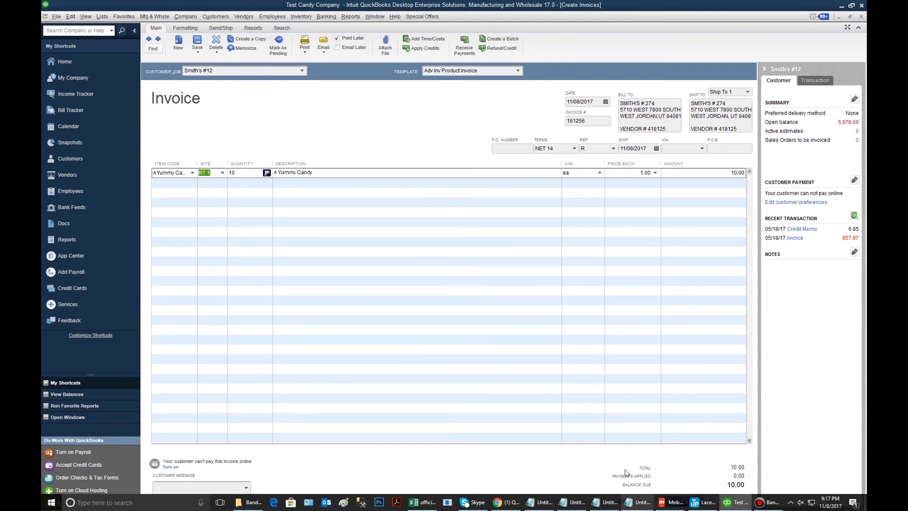
{"action": "left_click", "coordinate": [632, 501]}
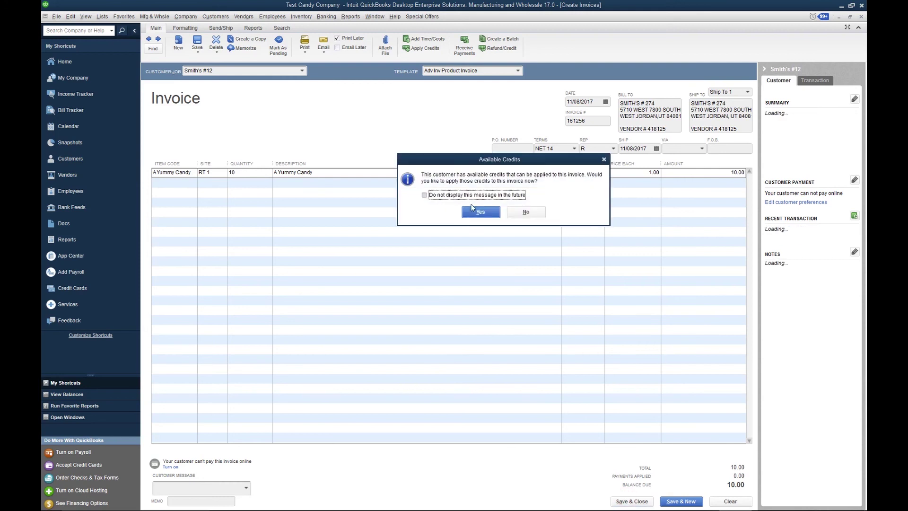
Step: Skip applying credits, refresh the report, and confirm A Yummy Candy shows 0 at RT 1, -11 total
{"action": "left_click", "coordinate": [518, 212]}
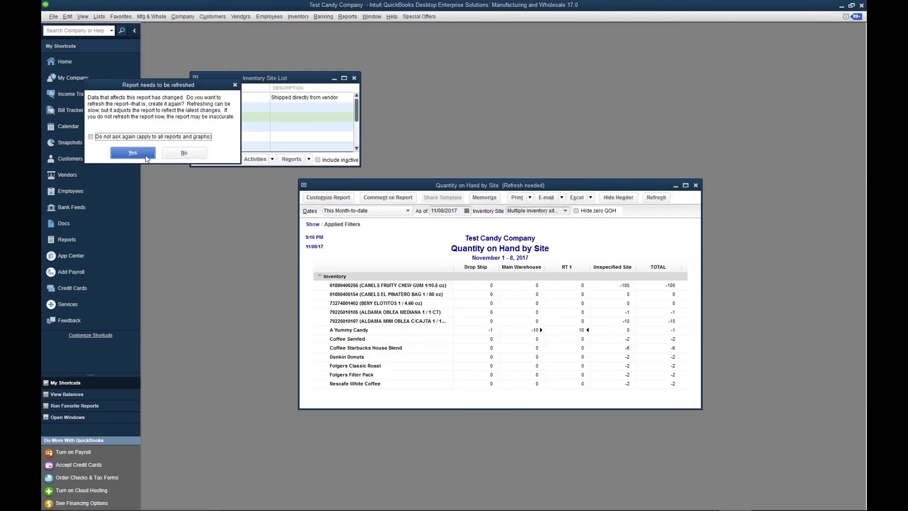
{"action": "left_click", "coordinate": [133, 153]}
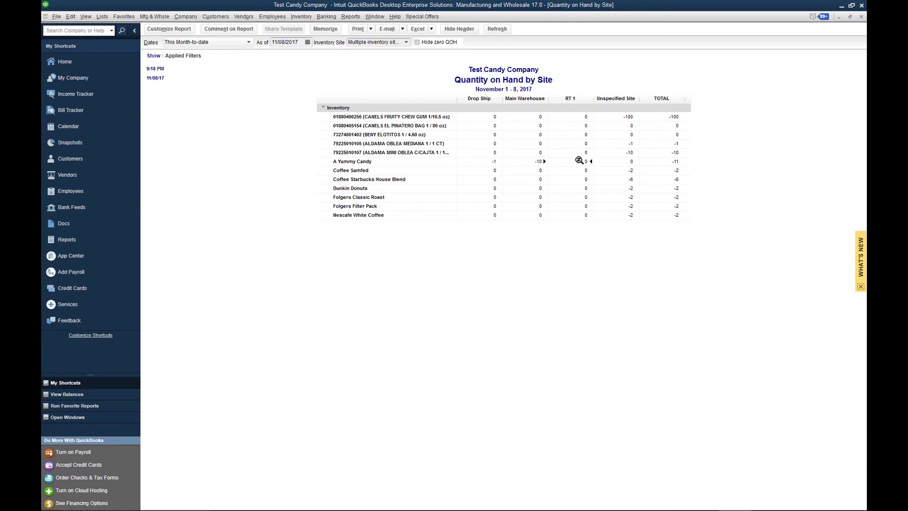
{"action": "left_click", "coordinate": [575, 163]}
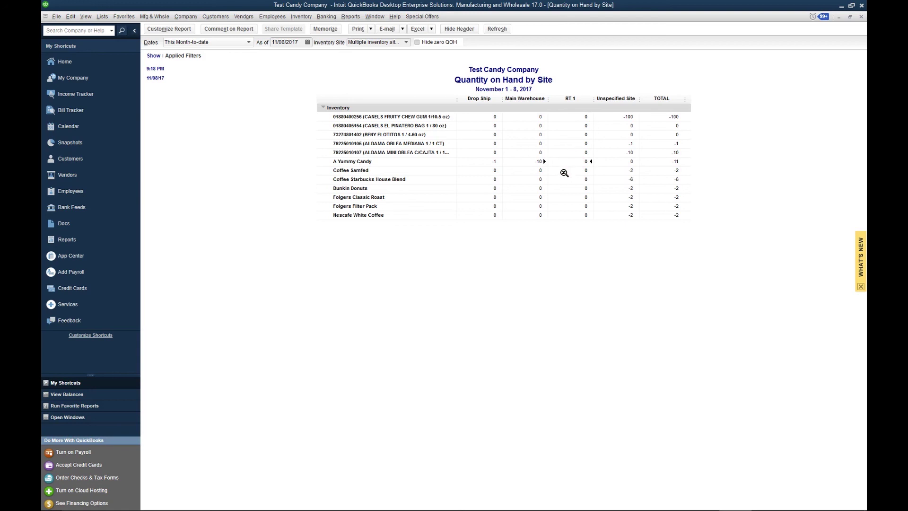